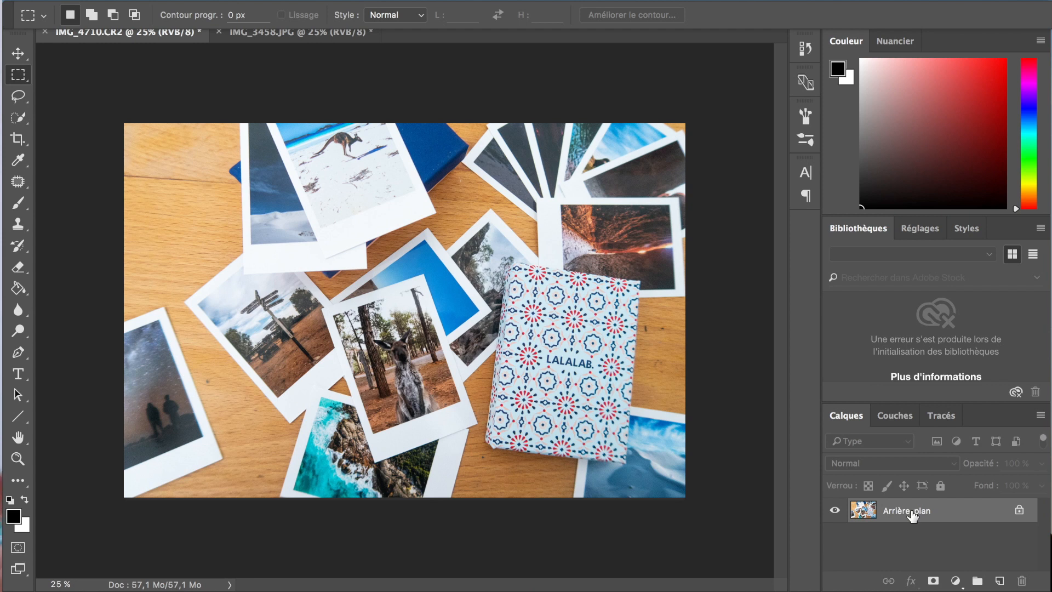
# Convert the locked background into a regular layer and place a new empty layer beneath it
pyautogui.doubleClick(907, 512)
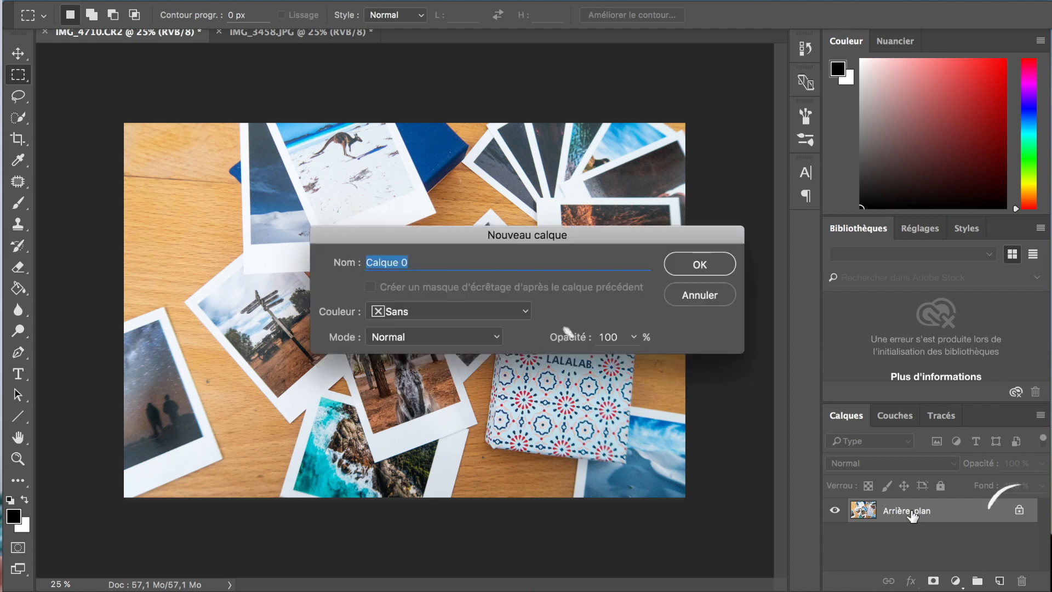
pyautogui.click(697, 267)
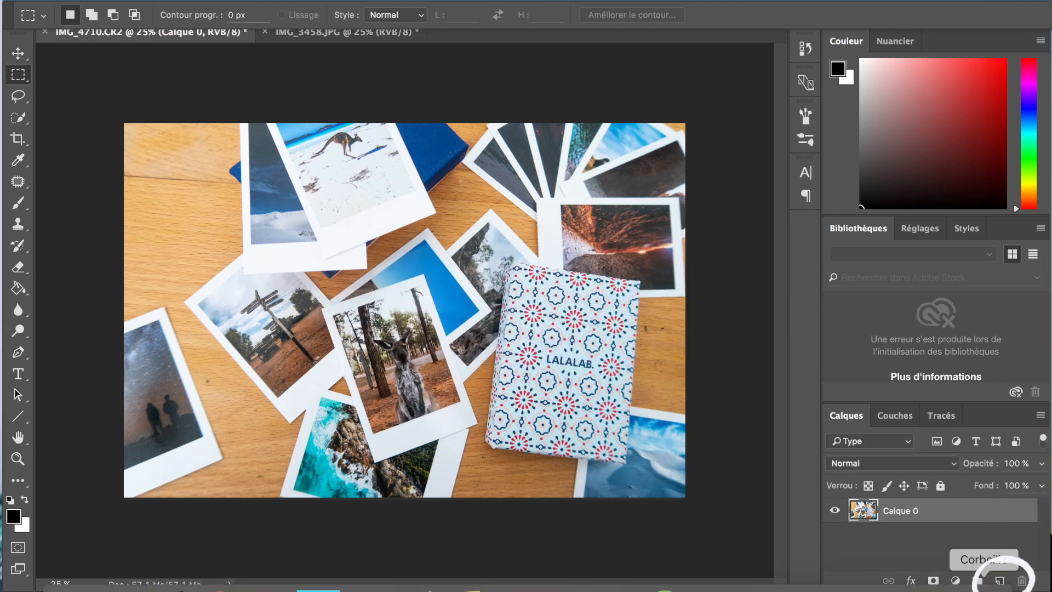
pyautogui.click(1002, 580)
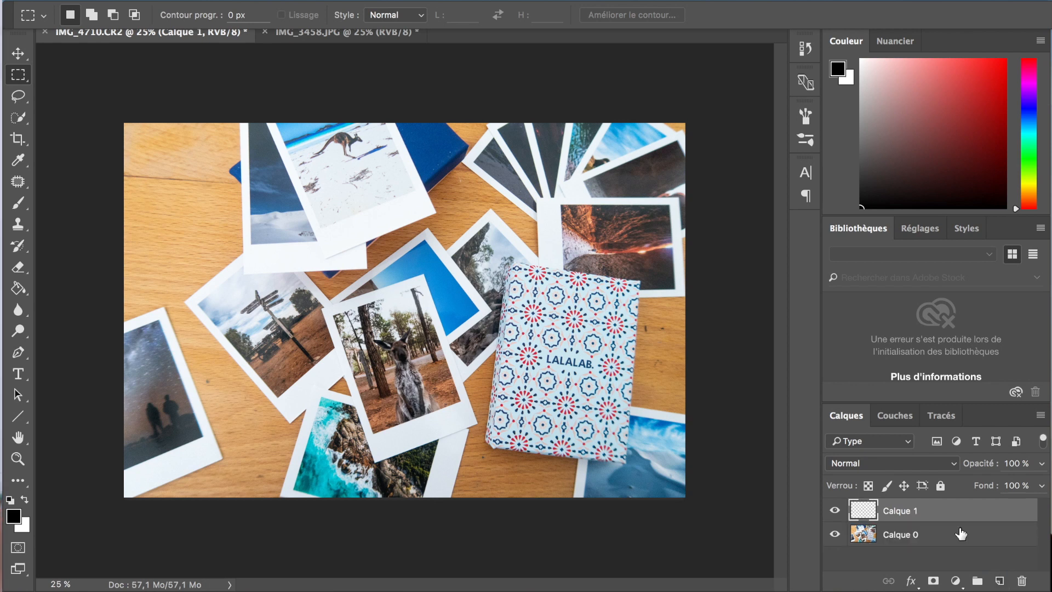
pyautogui.moveTo(939, 515); pyautogui.dragTo(912, 551)
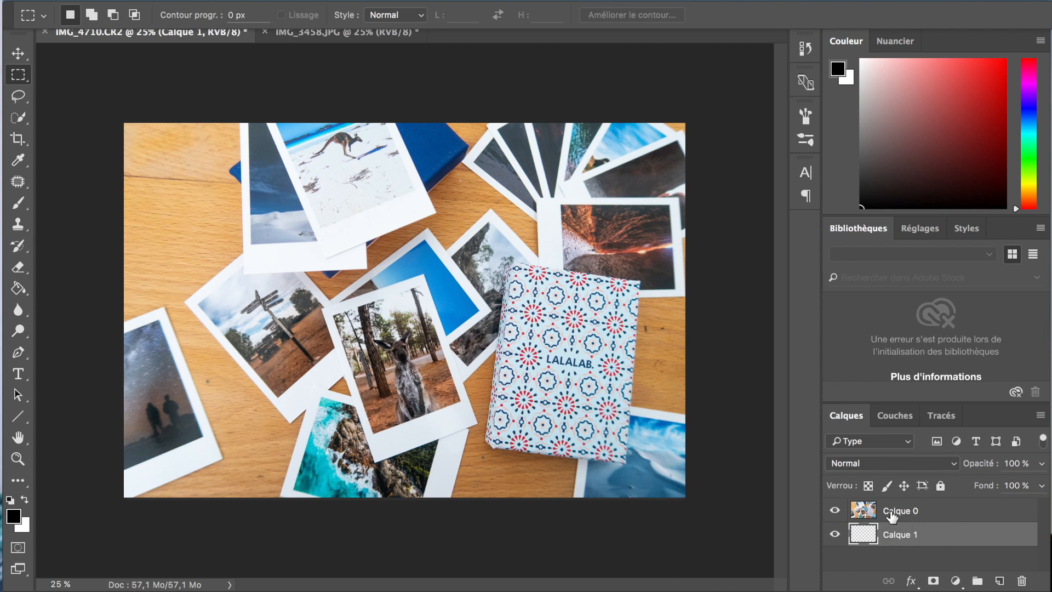
# Outline the kangaroo picture inside the central polaroid's white frame on the photo layer with the Polygonal Lasso
pyautogui.click(892, 515)
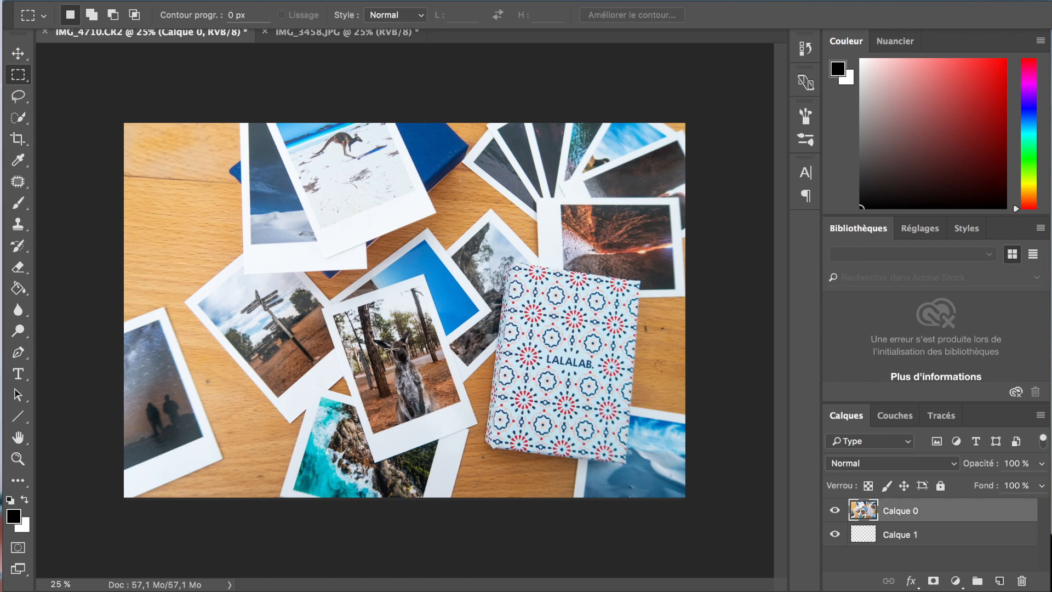
pyautogui.press('super+plus')
pyautogui.press('super+plus')
pyautogui.press('super+plus')
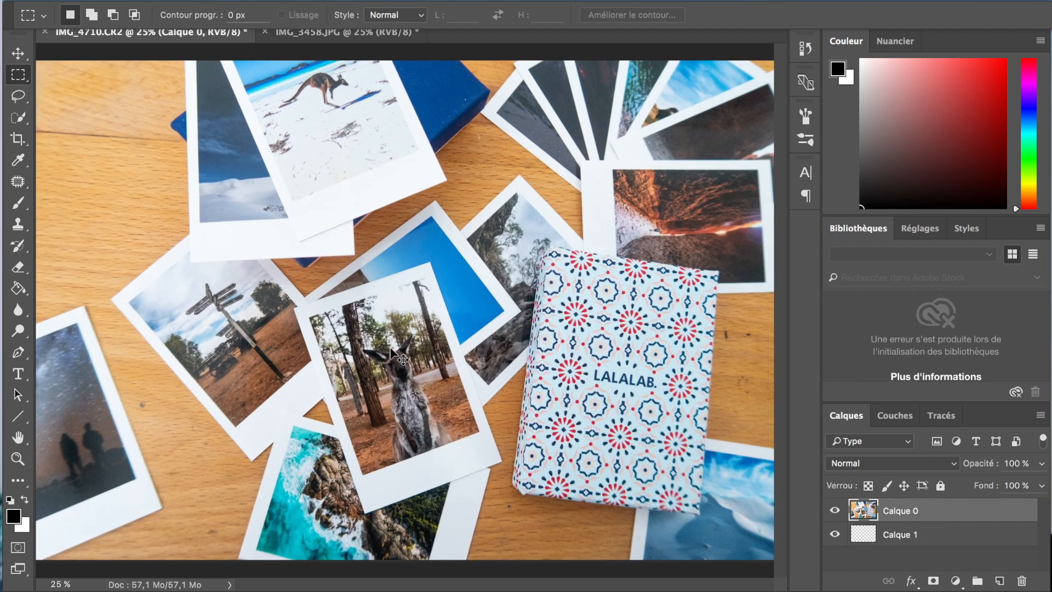
pyautogui.scroll(-5, 391, 348)
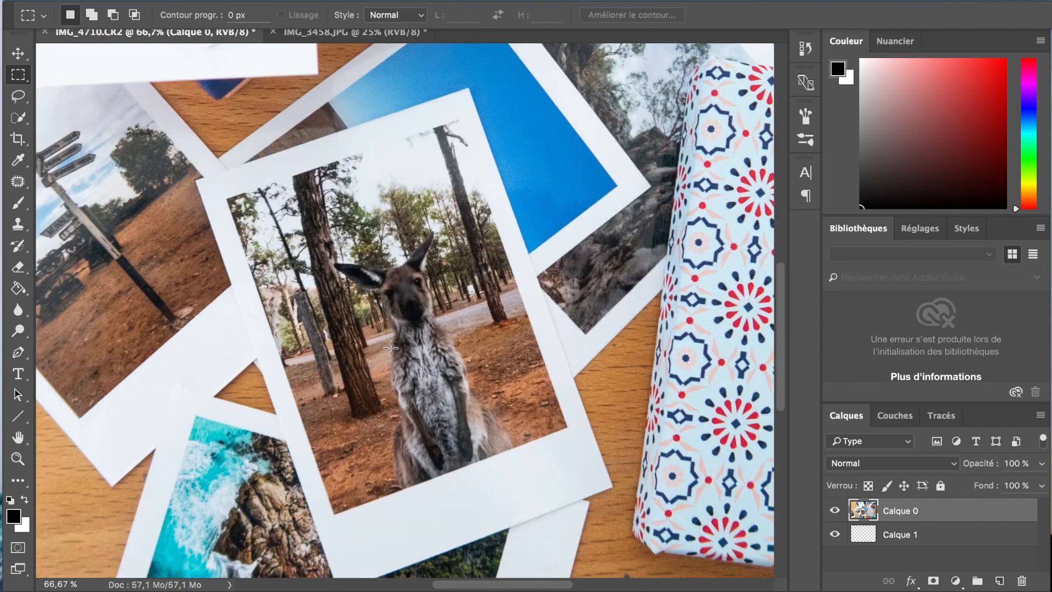
pyautogui.click(19, 98)
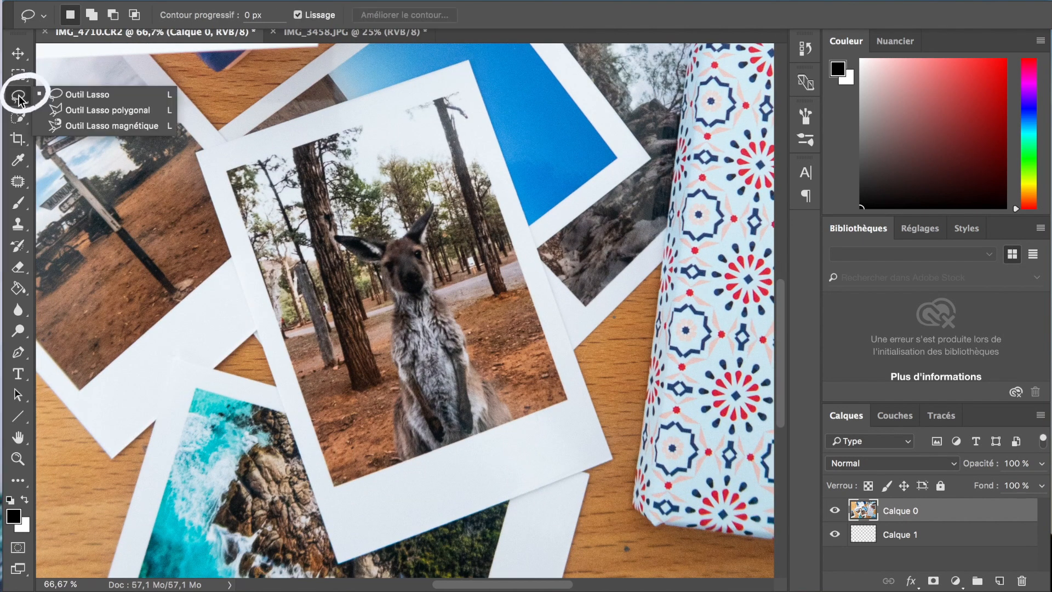
pyautogui.click(109, 113)
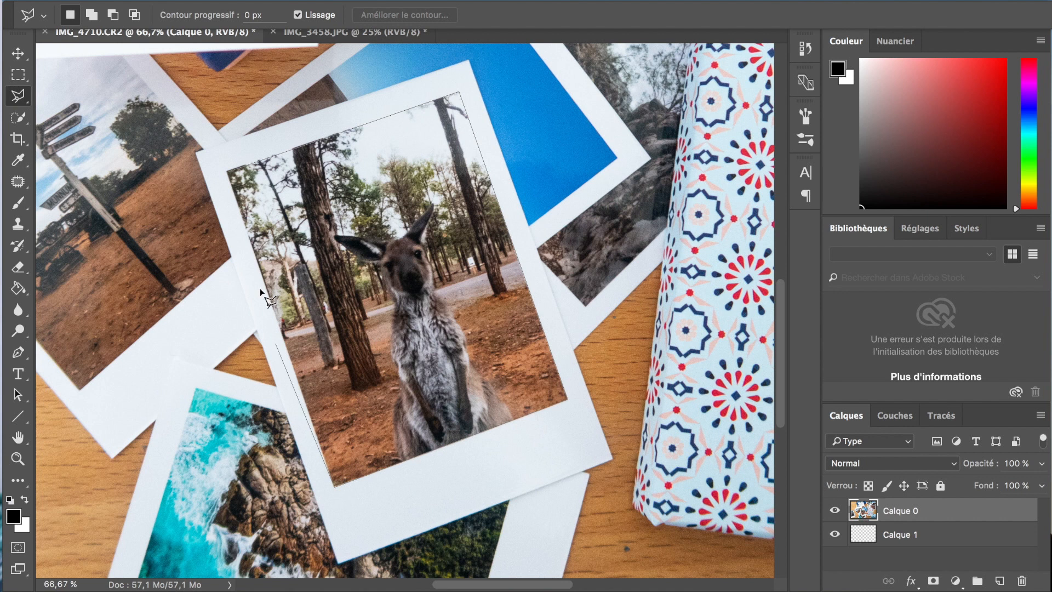
# Erase the outlined kangaroo picture with the Eraser so that the central polaroid's inside is transparent
pyautogui.click(18, 267)
pyautogui.click(102, 265)
pyautogui.click(89, 15)
pyautogui.moveTo(172, 66); pyautogui.dragTo(184, 66)
pyautogui.moveTo(369, 190)
pyautogui.mouseDown()
pyautogui.moveTo(346, 506)
pyautogui.moveTo(453, 336)
pyautogui.mouseUp()
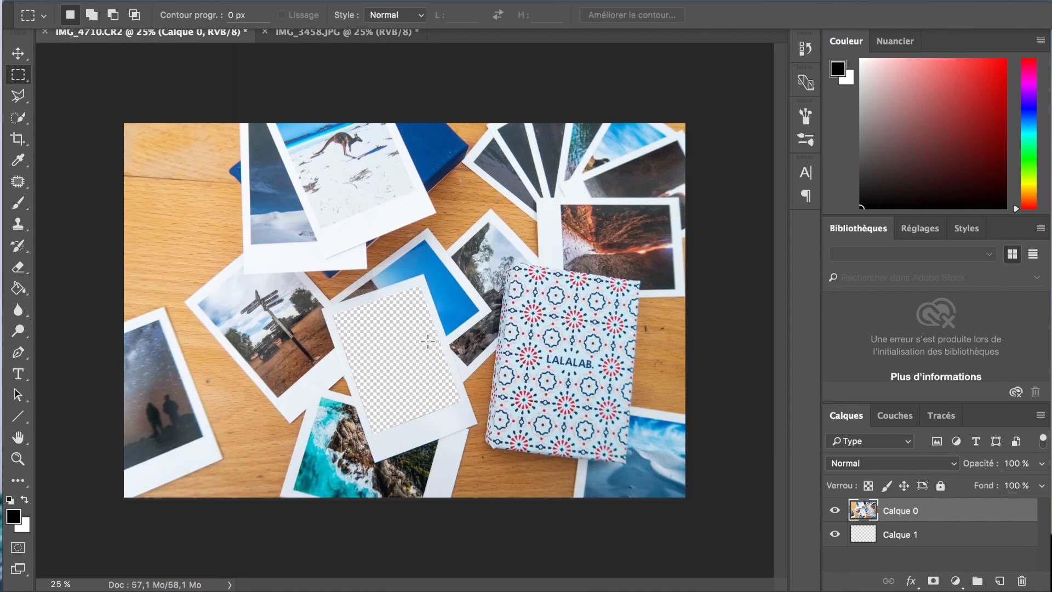
# Save the polaroid image under the PNG format
pyautogui.click(176, 0)
pyautogui.click(240, 165)
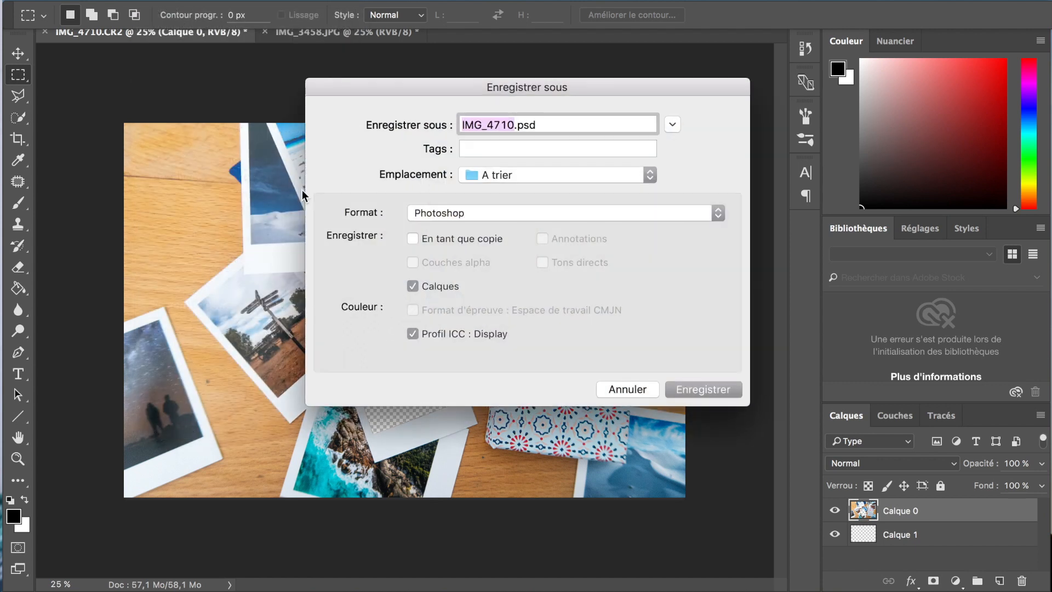
pyautogui.click(452, 221)
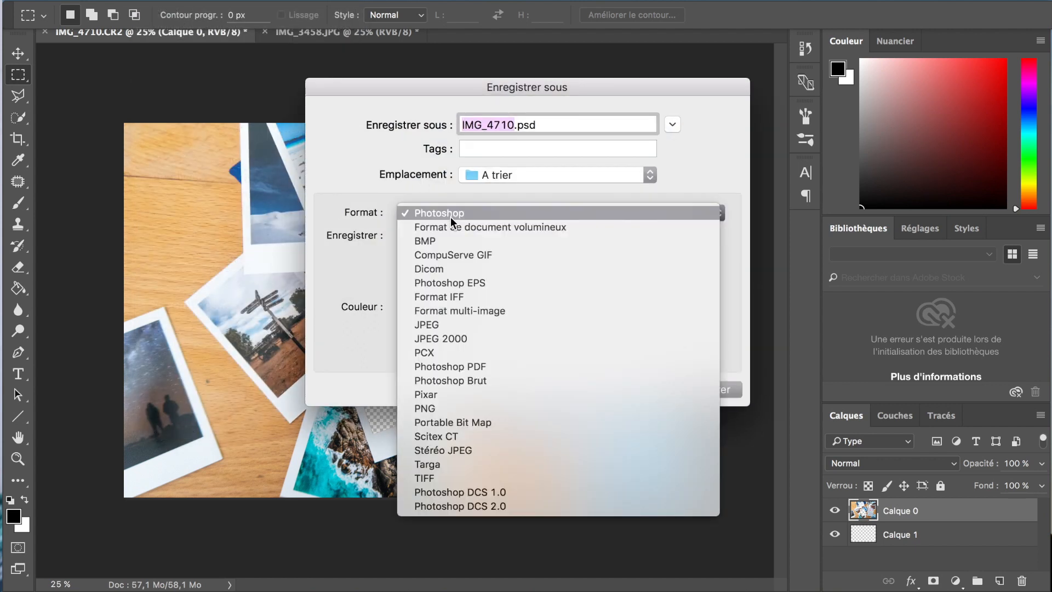
pyautogui.click(453, 409)
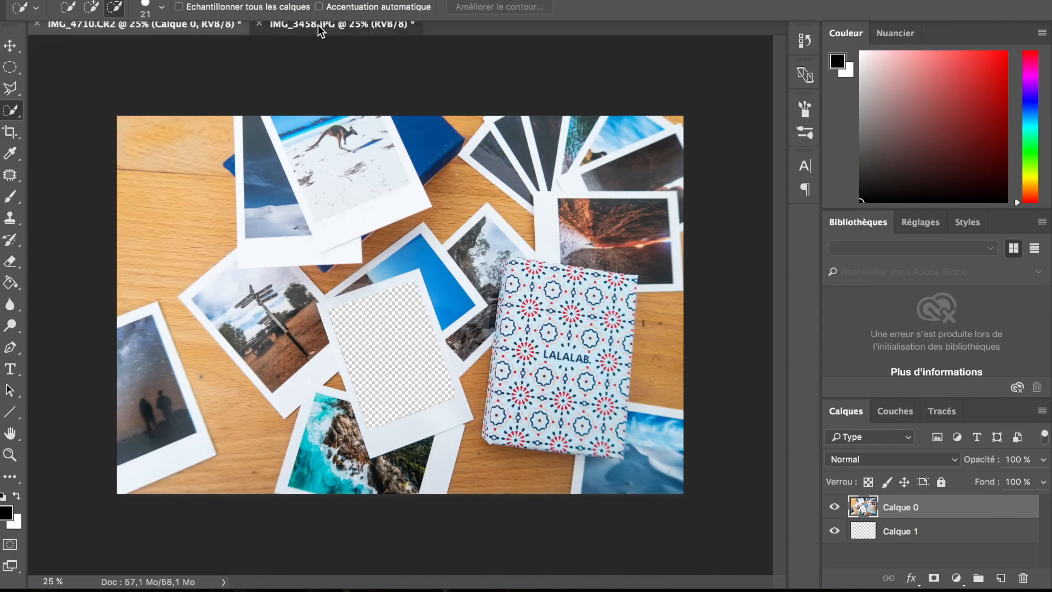
# In IMG_3458.JPG, convert the locked background into a regular layer and place a new empty layer beneath it
pyautogui.click(321, 28)
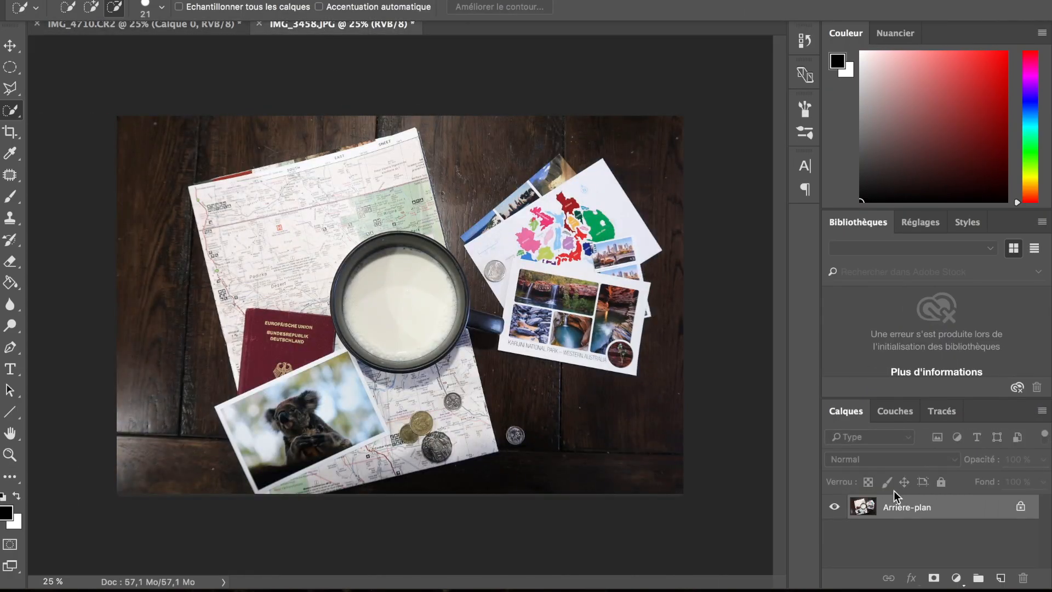
pyautogui.click(1021, 507)
pyautogui.moveTo(935, 523); pyautogui.dragTo(933, 549)
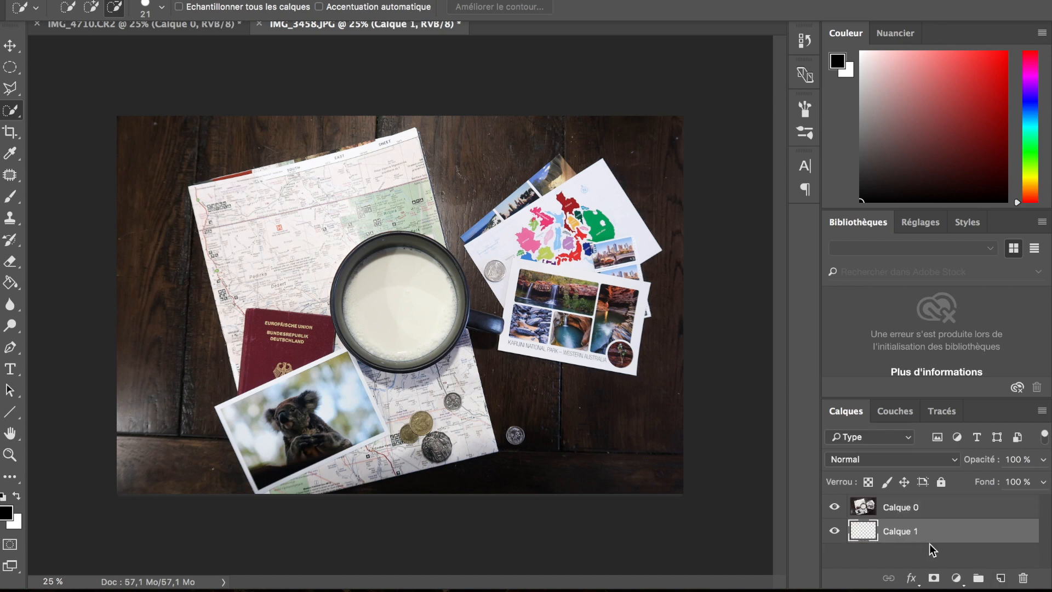
# Erase the central area of the milk in the cup on the photo layer with a 401 px Eraser
pyautogui.click(903, 514)
pyautogui.scroll(3, 436, 293)
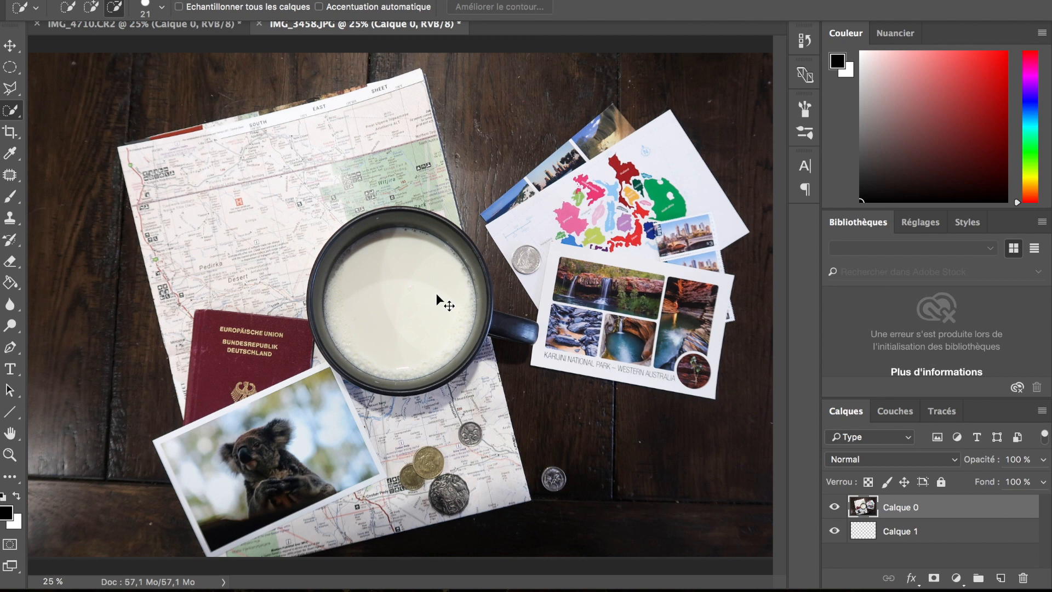
pyautogui.scroll(1, 436, 293)
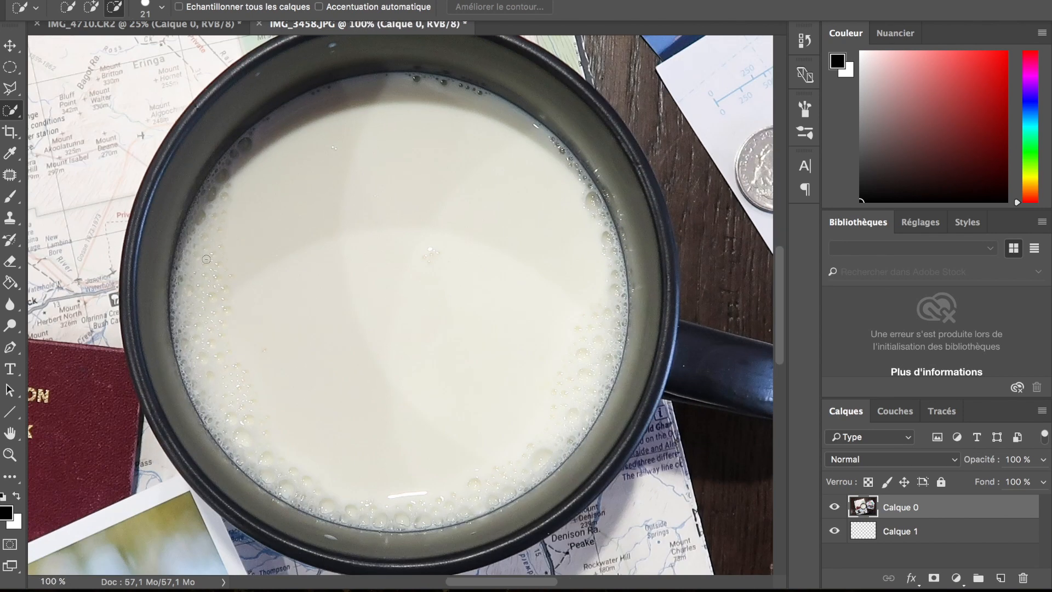
pyautogui.rightClick(18, 269)
pyautogui.click(61, 256)
pyautogui.click(370, 315)
pyautogui.moveTo(370, 315)
pyautogui.mouseDown()
pyautogui.moveTo(329, 182)
pyautogui.moveTo(416, 304)
pyautogui.moveTo(446, 365)
pyautogui.moveTo(442, 401)
pyautogui.moveTo(387, 410)
pyautogui.moveTo(343, 379)
pyautogui.moveTo(299, 273)
pyautogui.moveTo(307, 225)
pyautogui.moveTo(285, 298)
pyautogui.moveTo(289, 351)
pyautogui.moveTo(312, 377)
pyautogui.moveTo(375, 415)
pyautogui.moveTo(439, 419)
pyautogui.moveTo(491, 388)
pyautogui.moveTo(516, 344)
pyautogui.moveTo(511, 272)
pyautogui.moveTo(473, 232)
pyautogui.moveTo(406, 197)
pyautogui.mouseUp()
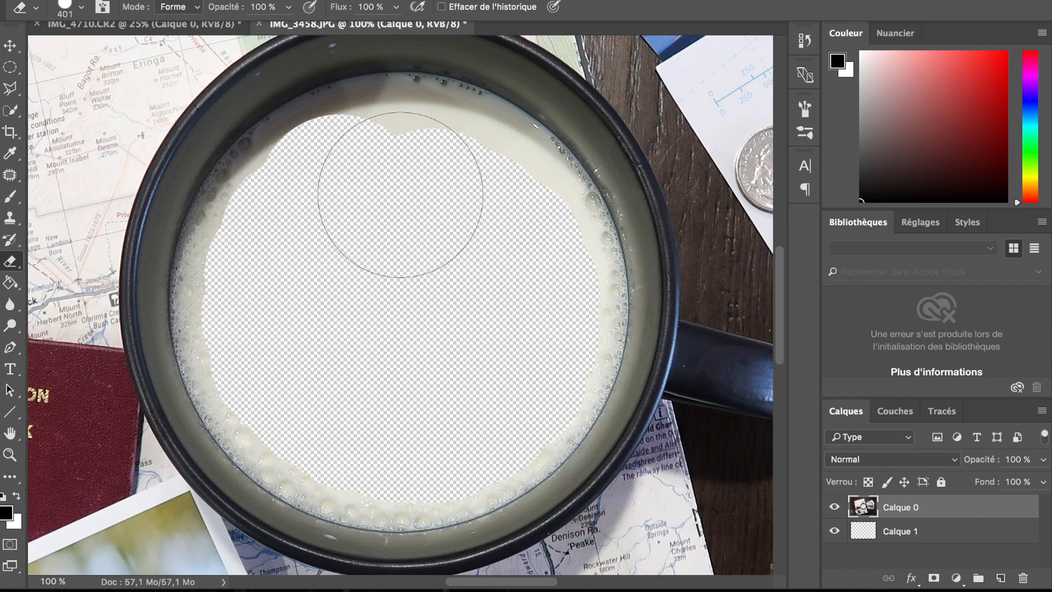
# Set the Eraser's hardness to 76% and erase the remaining milk along the cup's upper and upper-right inner rim
pyautogui.click(82, 7)
pyautogui.click(84, 8)
pyautogui.click(82, 8)
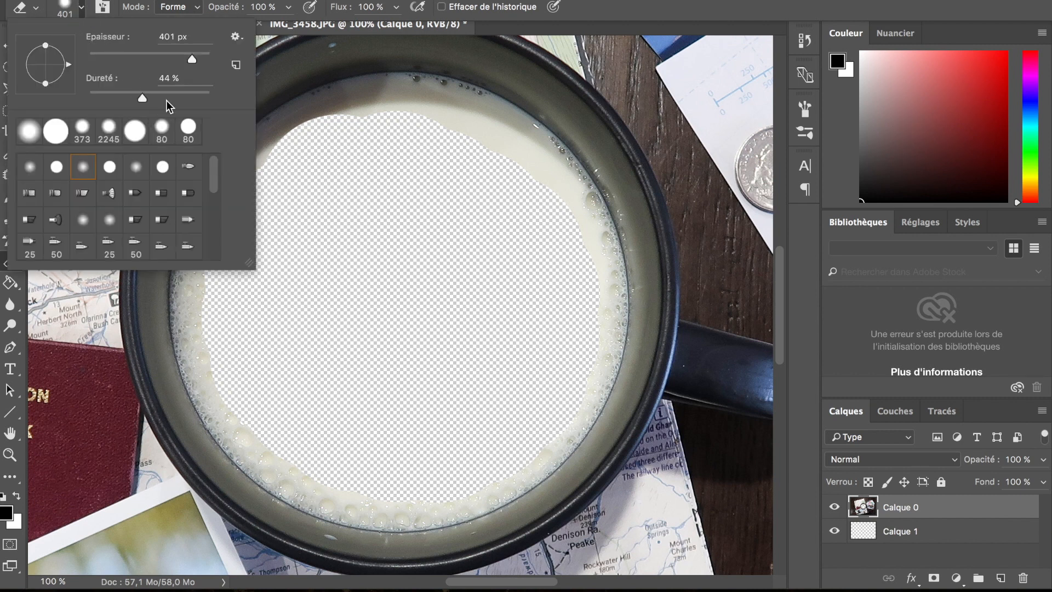
pyautogui.click(181, 93)
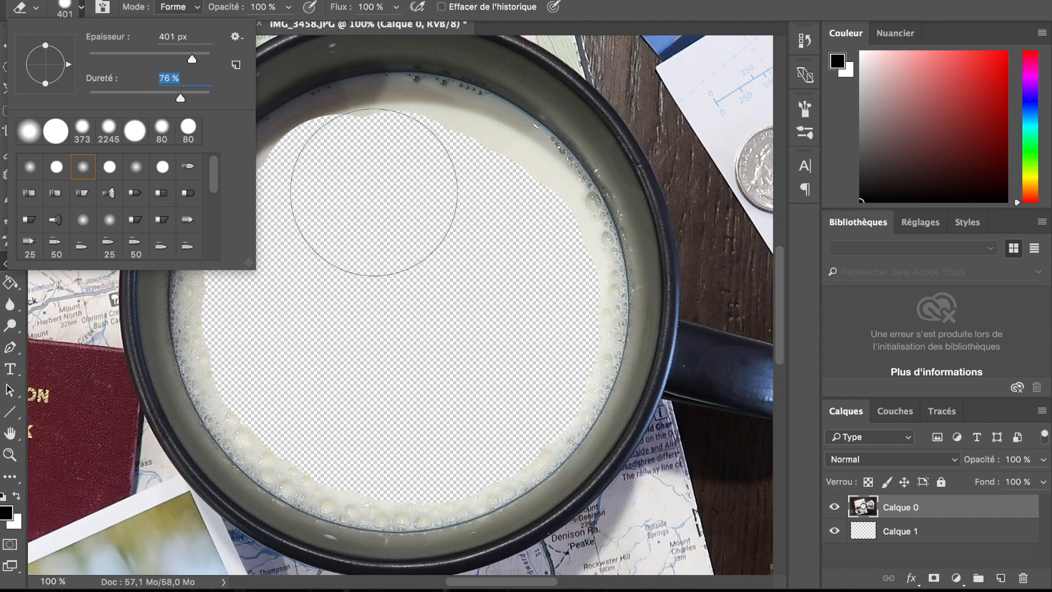
pyautogui.click(374, 192)
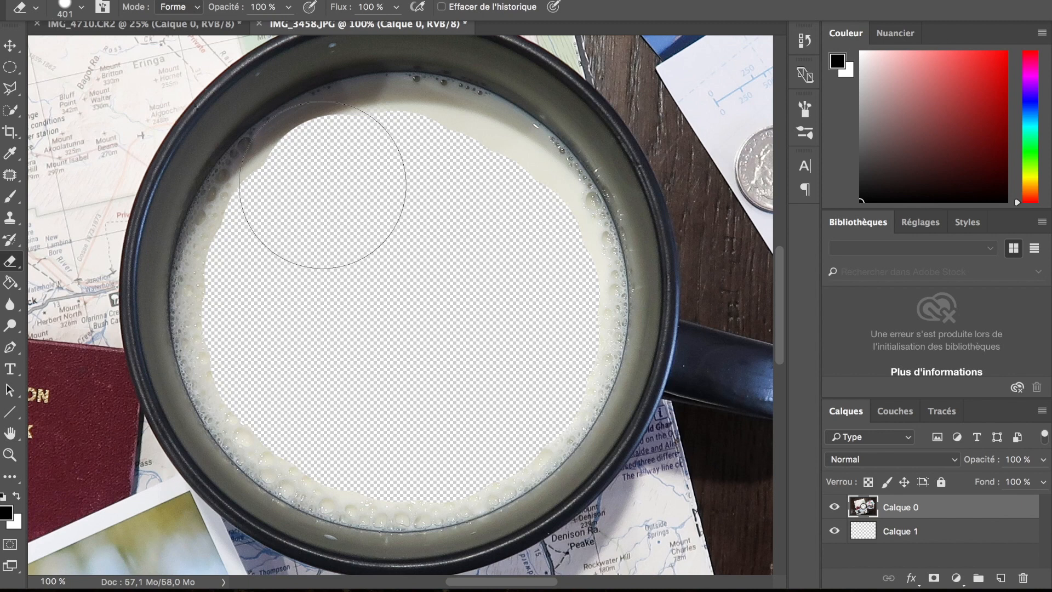
pyautogui.click(322, 185)
pyautogui.click(340, 172)
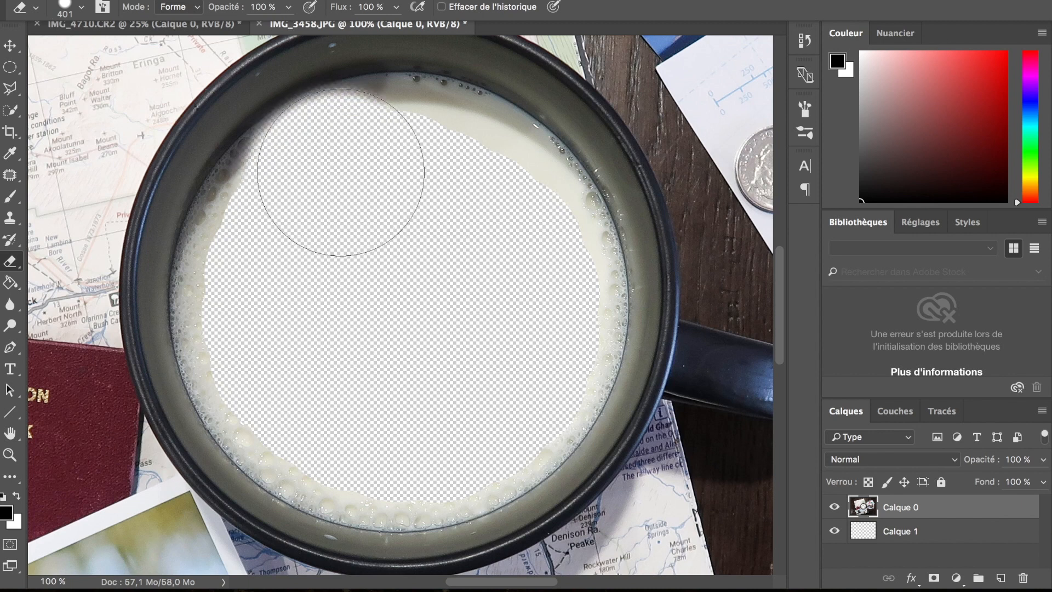
pyautogui.click(361, 156)
pyautogui.click(378, 153)
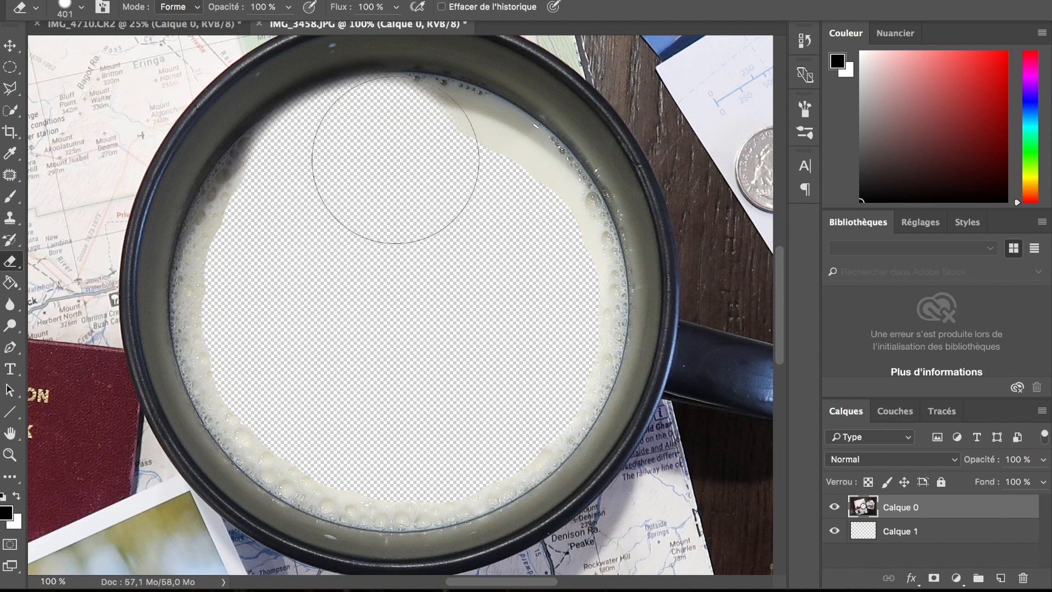
pyautogui.click(398, 153)
pyautogui.click(416, 161)
pyautogui.click(438, 163)
pyautogui.click(452, 160)
pyautogui.click(469, 171)
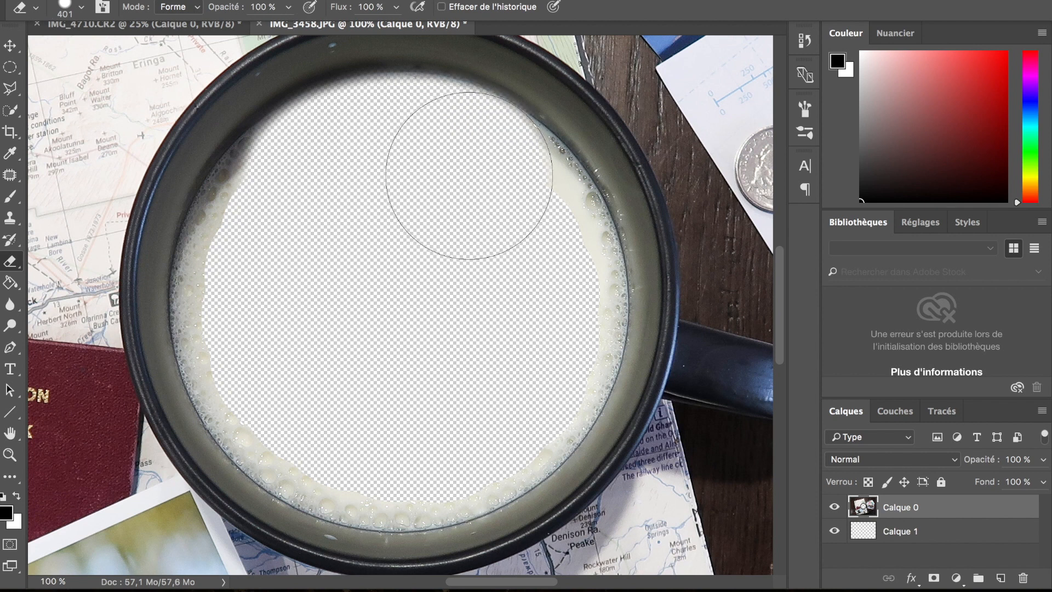
pyautogui.click(482, 188)
pyautogui.click(500, 198)
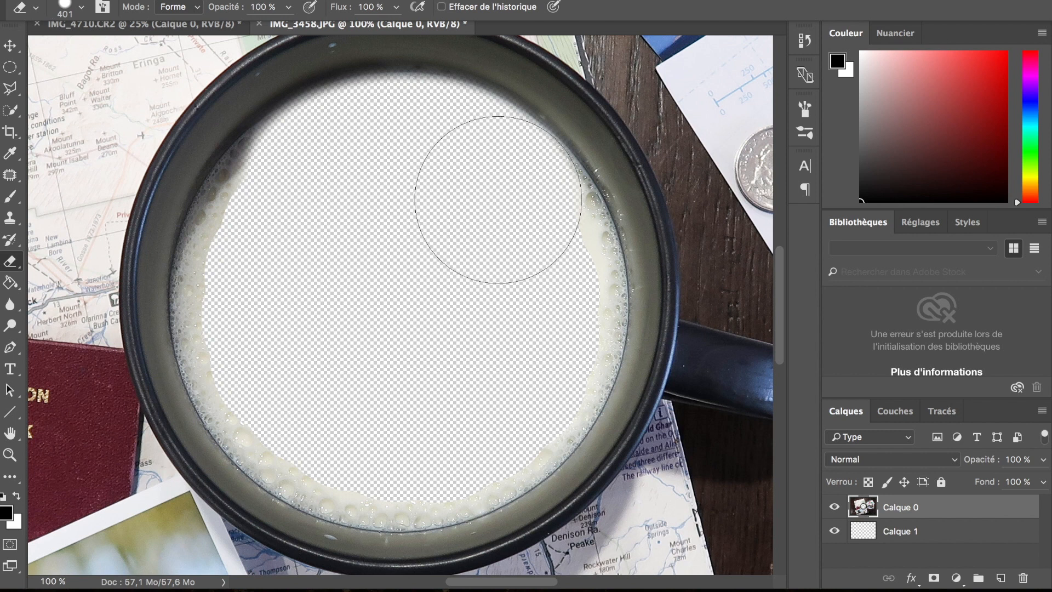
pyautogui.click(510, 212)
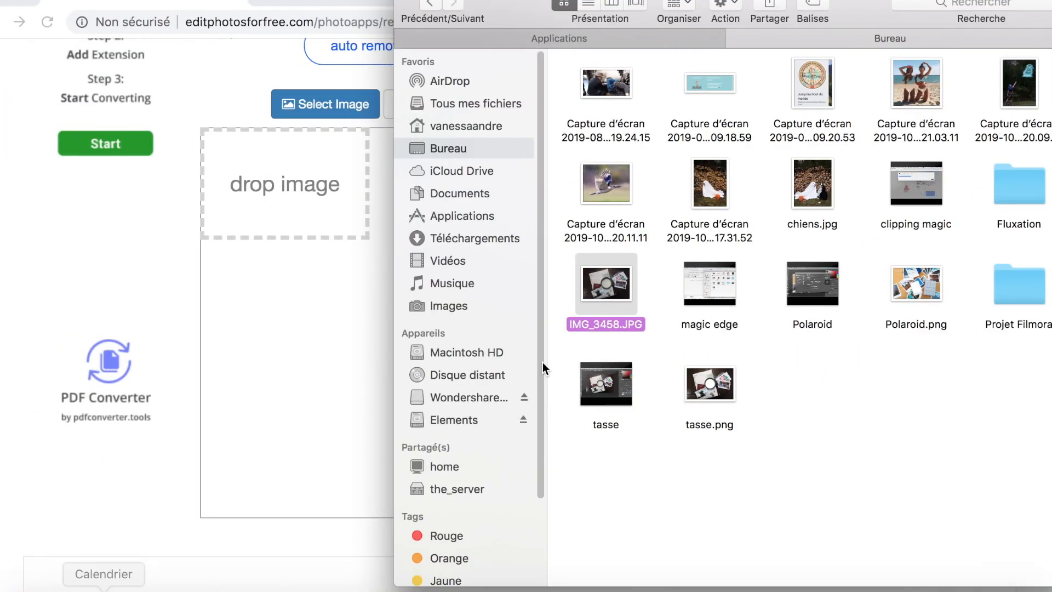
# Load IMG_3458.JPG from the desktop folder into the editphotosforfree.com background remover in the browser
pyautogui.moveTo(610, 297); pyautogui.dragTo(304, 285)
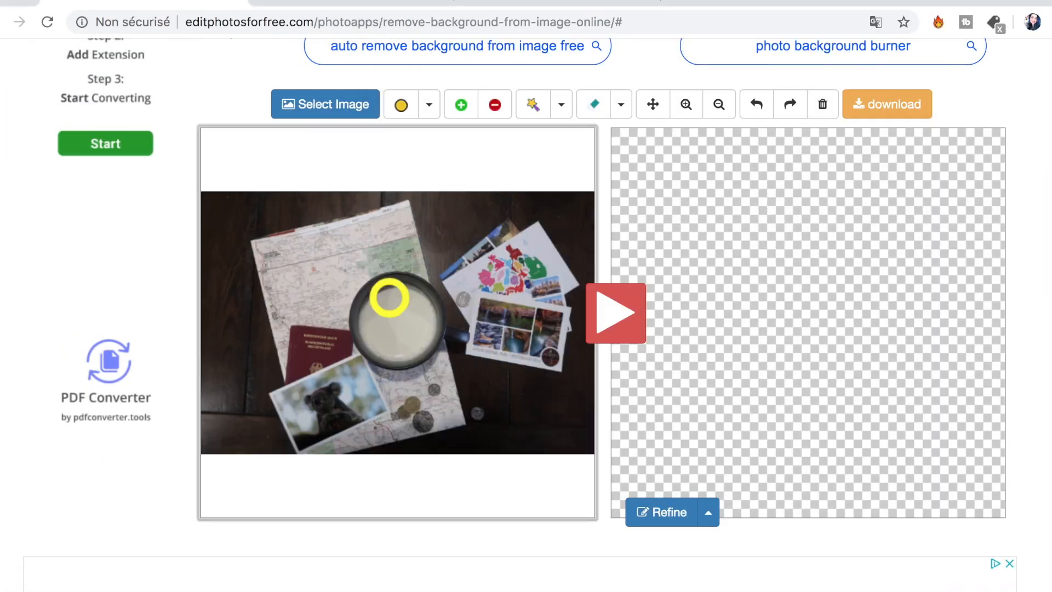
pyautogui.click(685, 104)
pyautogui.click(685, 104)
pyautogui.click(685, 104)
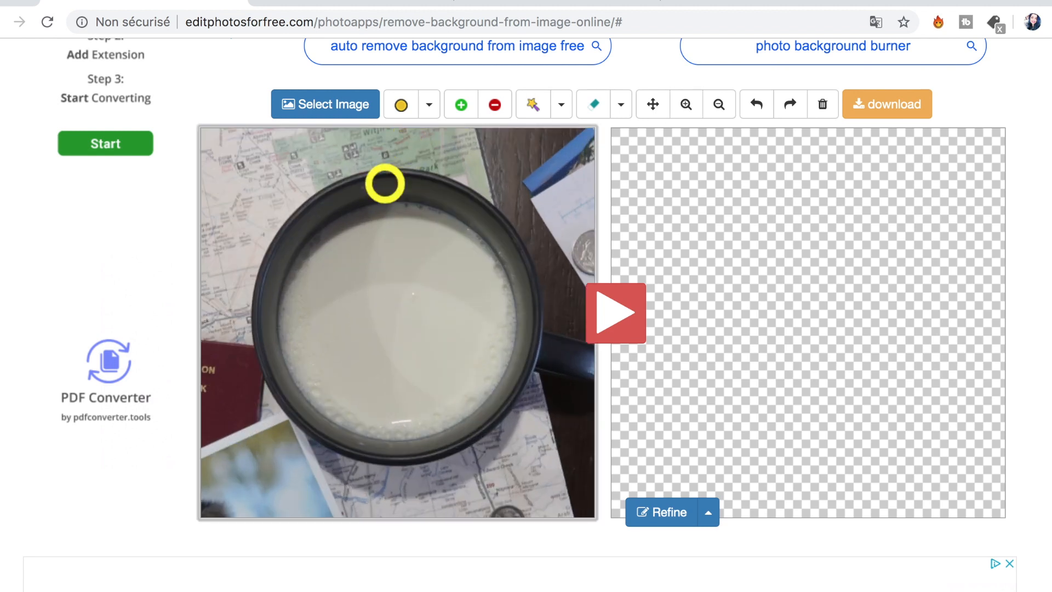
# Mark the cup's inner edge in yellow, its surroundings in green and the milk in red, and run the background removal
pyautogui.moveTo(358, 208)
pyautogui.mouseDown()
pyautogui.moveTo(328, 221)
pyautogui.moveTo(292, 272)
pyautogui.moveTo(281, 336)
pyautogui.moveTo(303, 396)
pyautogui.moveTo(344, 424)
pyautogui.moveTo(394, 437)
pyautogui.moveTo(468, 421)
pyautogui.moveTo(516, 332)
pyautogui.moveTo(506, 269)
pyautogui.moveTo(472, 225)
pyautogui.moveTo(425, 206)
pyautogui.moveTo(360, 208)
pyautogui.mouseUp()
pyautogui.moveTo(498, 158)
pyautogui.mouseDown()
pyautogui.moveTo(374, 146)
pyautogui.moveTo(239, 276)
pyautogui.mouseUp()
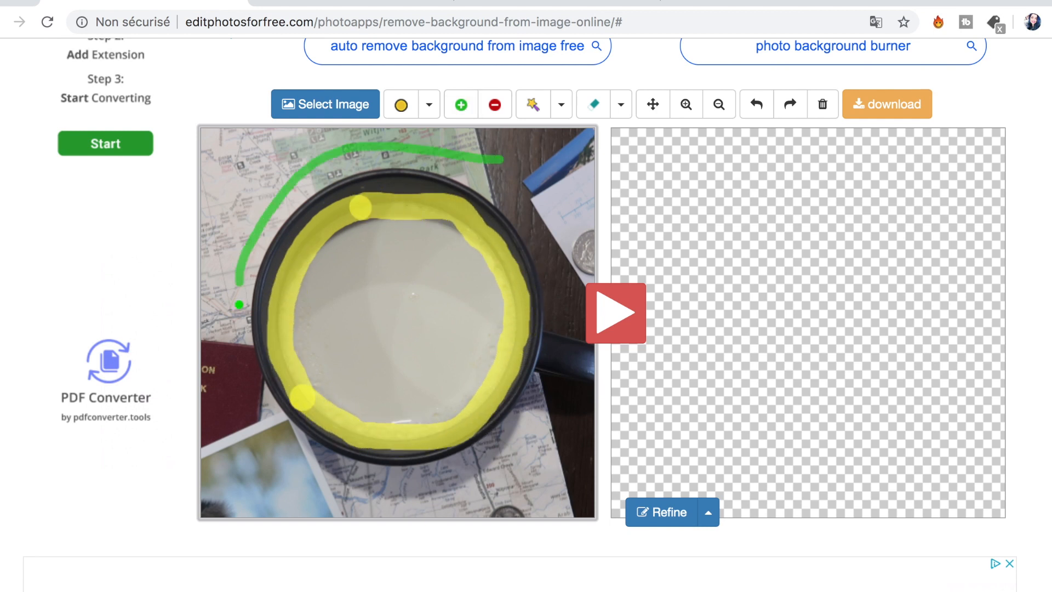
pyautogui.moveTo(284, 439); pyautogui.dragTo(499, 160)
pyautogui.click(495, 105)
pyautogui.moveTo(345, 268); pyautogui.dragTo(391, 364)
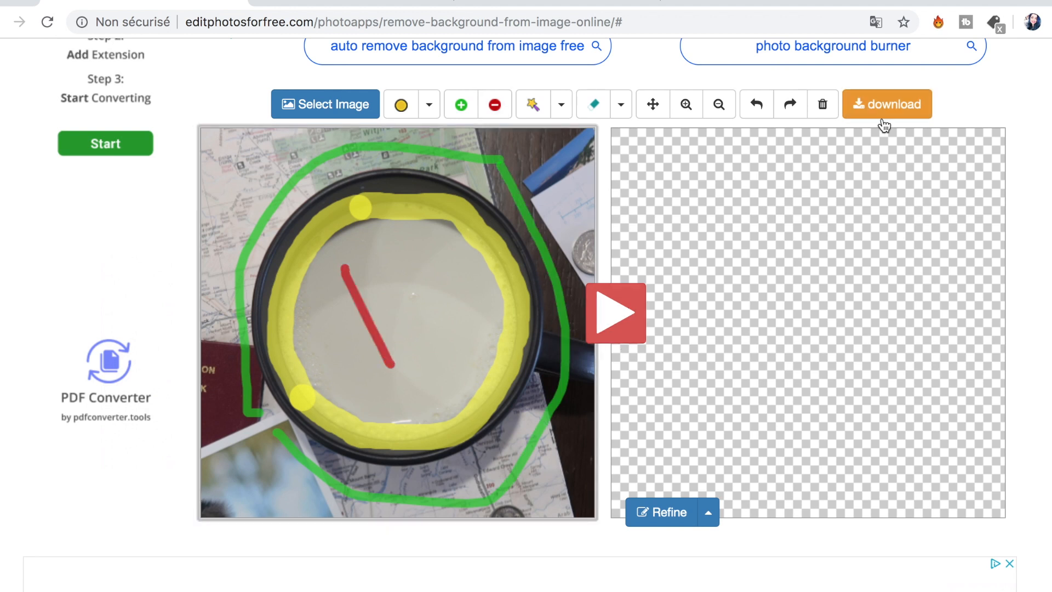
pyautogui.click(624, 334)
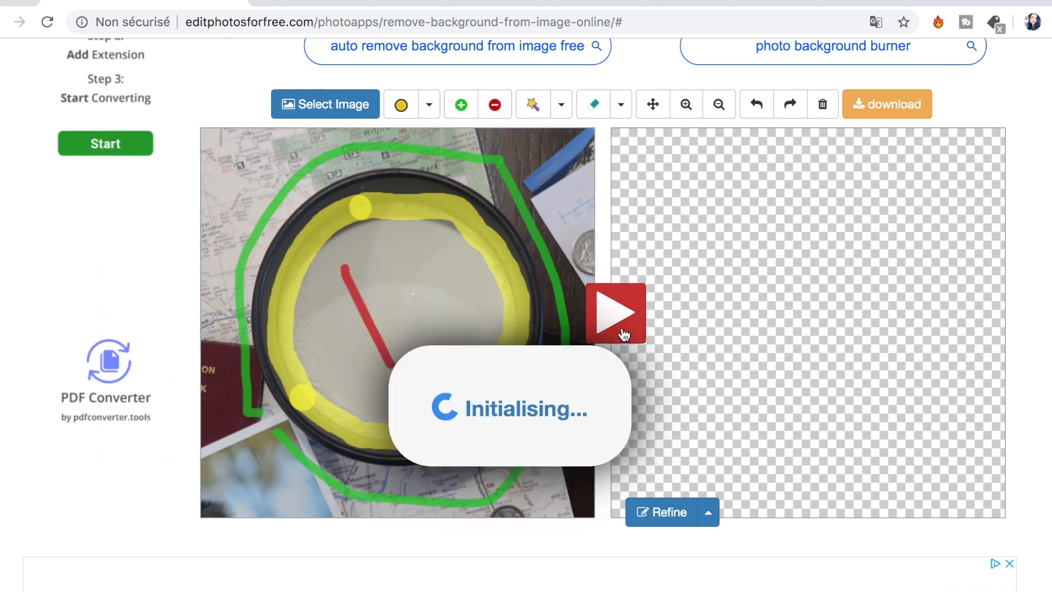
# Refine the cutout with Feather set to 0 and Shadow set to 3
pyautogui.click(630, 497)
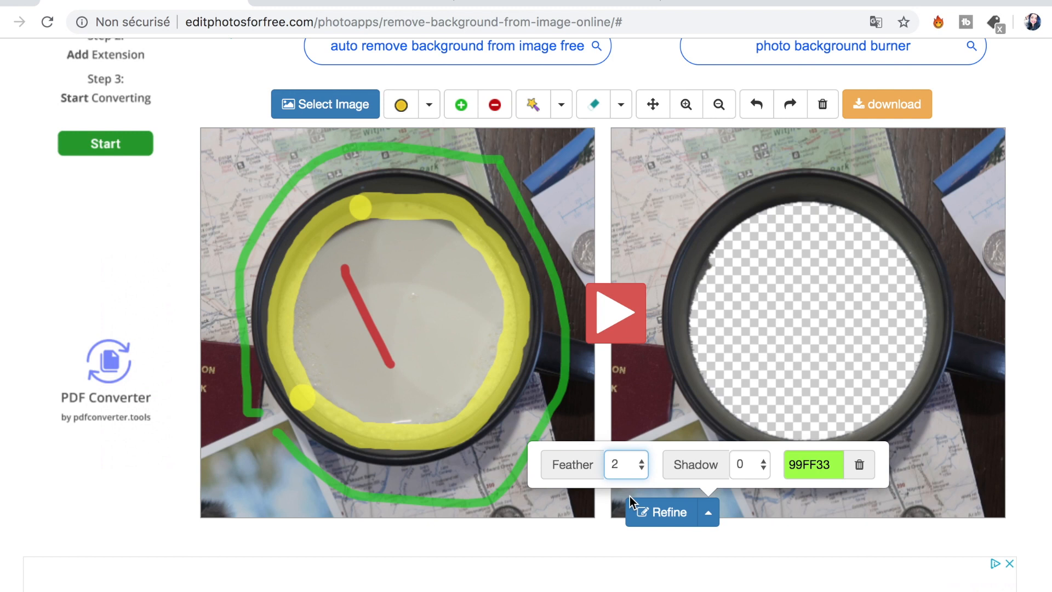
pyautogui.click(640, 466)
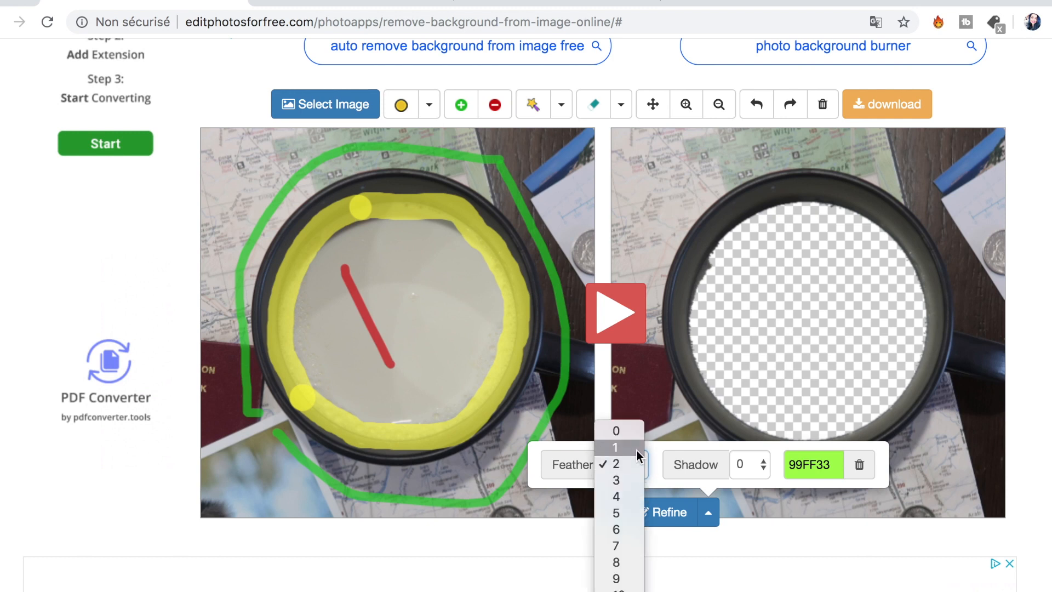
pyautogui.click(638, 463)
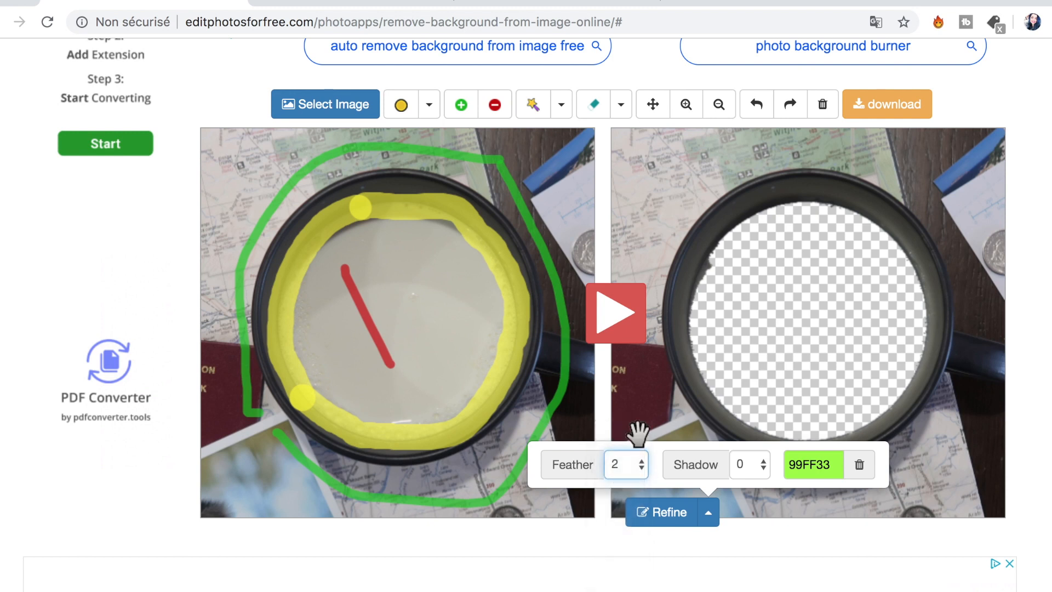
pyautogui.click(763, 463)
pyautogui.click(745, 511)
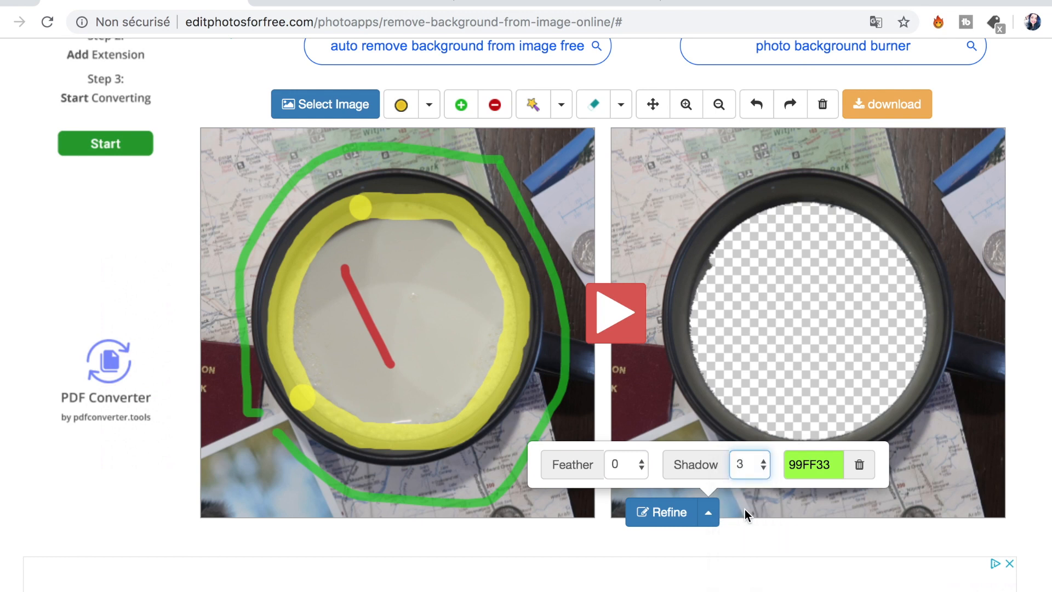